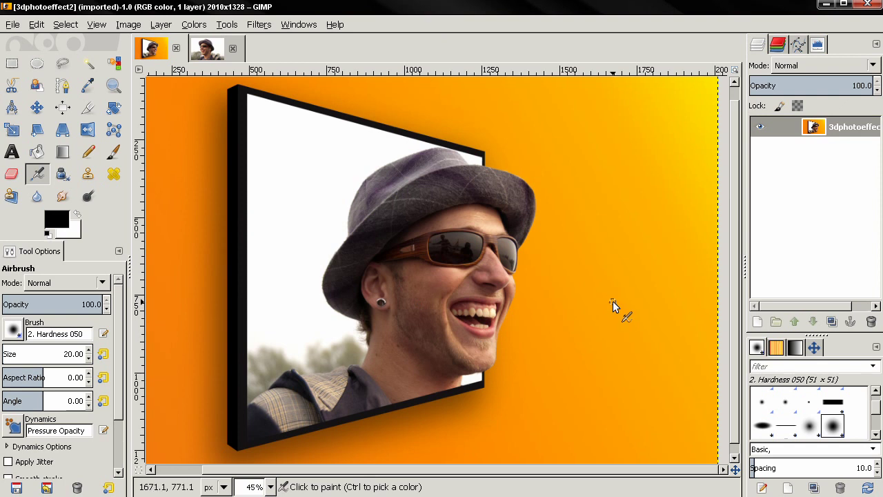
- Switch to the portrait photo 1196982_23611958.jpg and zoom out to see the whole image
{"action": "left_click", "coordinate": [207, 48]}
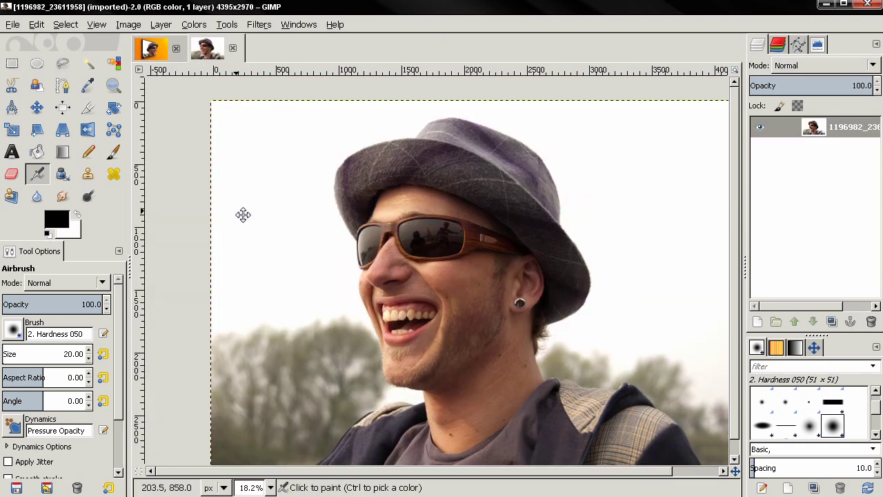
{"action": "scroll", "coordinate": [241, 211], "scroll_direction": "right", "scroll_amount": 2}
{"action": "scroll", "coordinate": [269, 231], "scroll_direction": "down", "scroll_amount": 1}
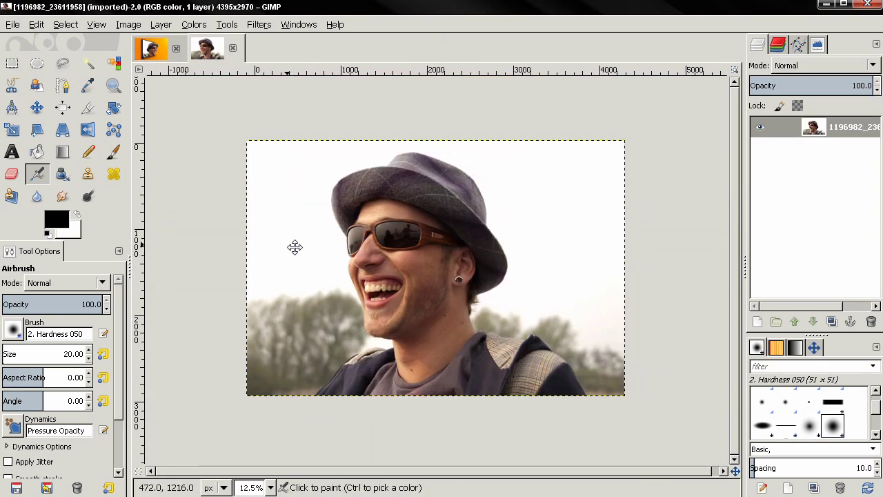
{"action": "scroll", "coordinate": [248, 207], "scroll_direction": "left", "scroll_amount": 1}
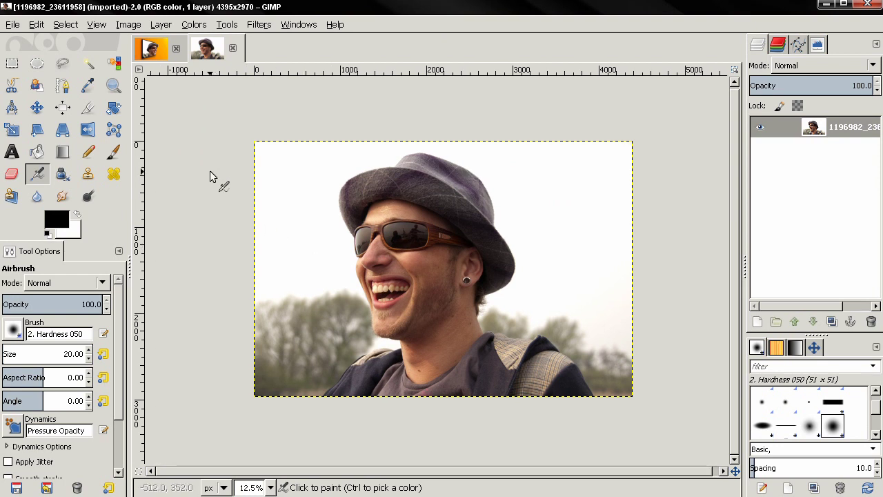
- Close the finished example and scale the portrait layer to a third, 1465 × 990 px
{"action": "left_click", "coordinate": [176, 48]}
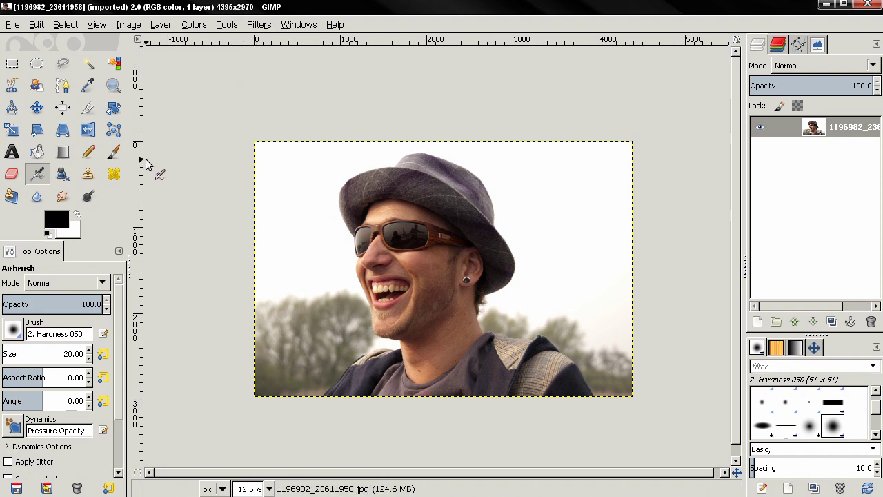
{"action": "left_click", "coordinate": [13, 129]}
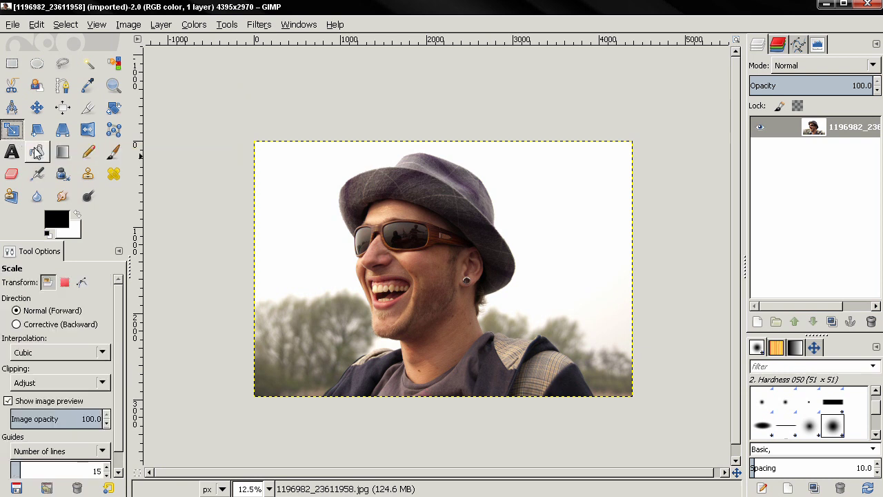
{"action": "left_click", "coordinate": [288, 238]}
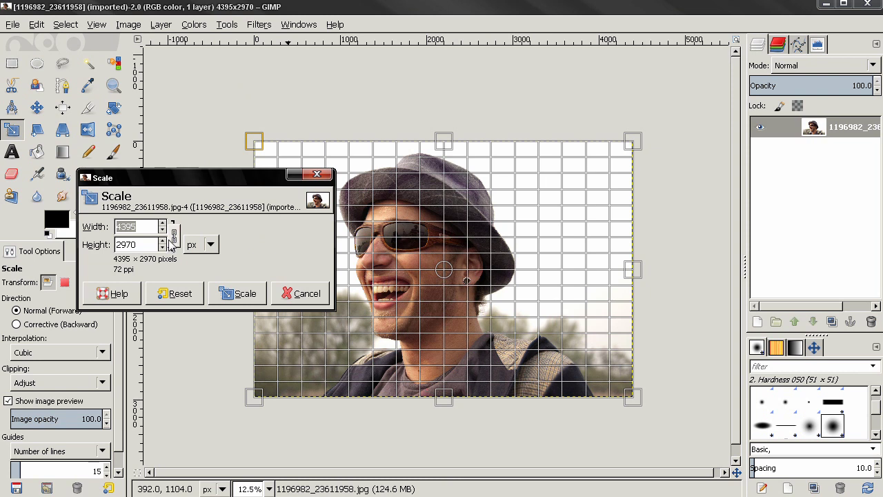
{"action": "left_click", "coordinate": [142, 226]}
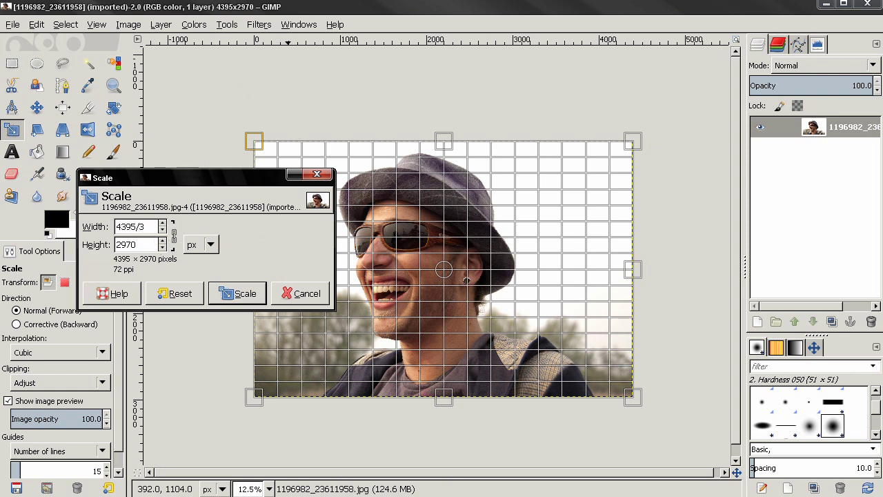
{"action": "type", "text": "/3"}
{"action": "key", "text": "Tab"}
{"action": "left_click", "coordinate": [236, 293]}
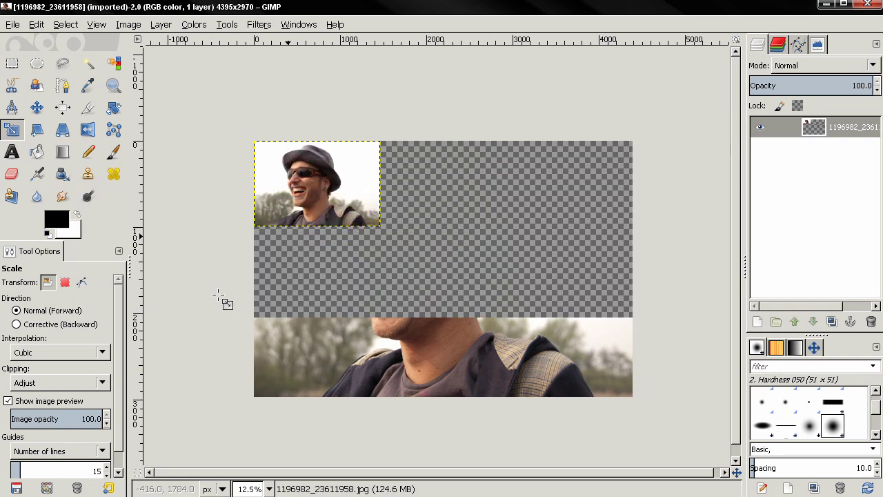
- Fit the canvas to the 1465 × 990 layer, zoom to 33.3%, and flip the portrait horizontally
{"action": "left_click", "coordinate": [129, 24]}
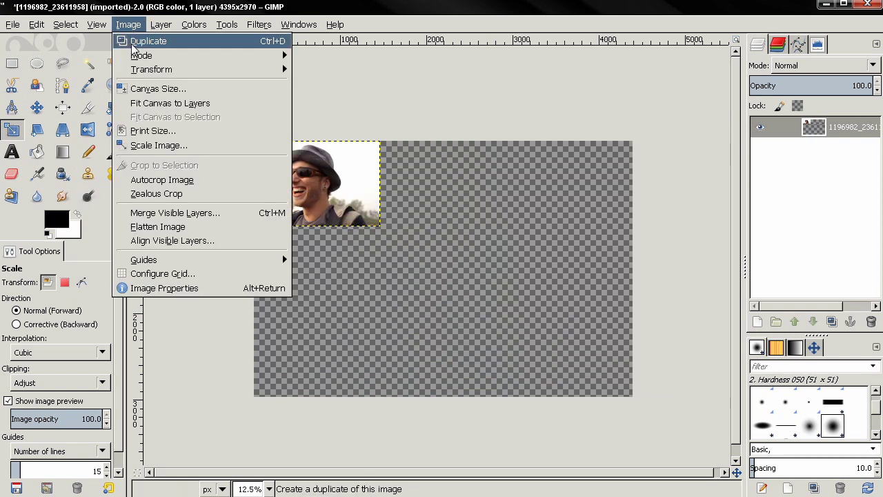
{"action": "left_click", "coordinate": [164, 104]}
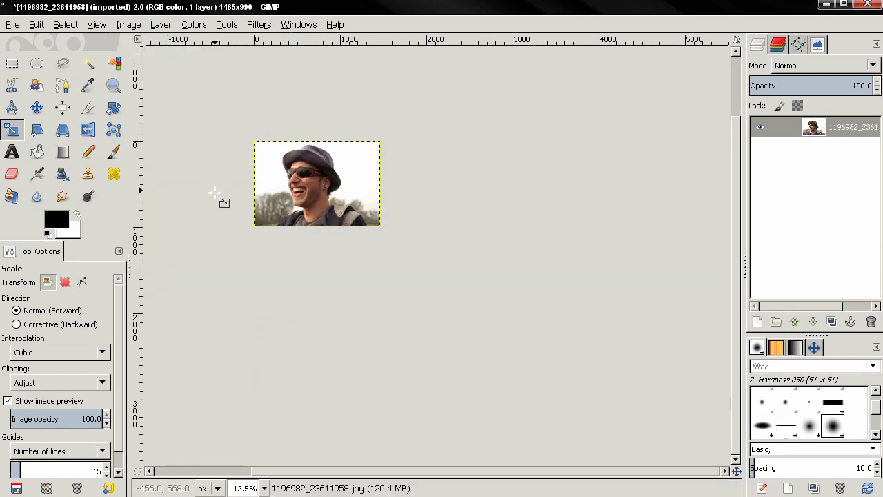
{"action": "key", "text": "shift+ctrl+j"}
{"action": "key", "text": "plus"}
{"action": "key", "text": "plus"}
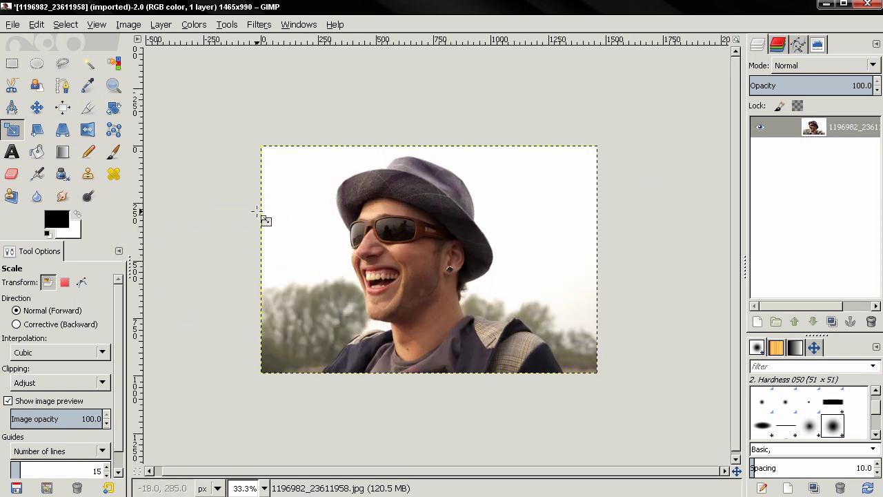
{"action": "left_click", "coordinate": [88, 129]}
{"action": "left_click", "coordinate": [297, 182]}
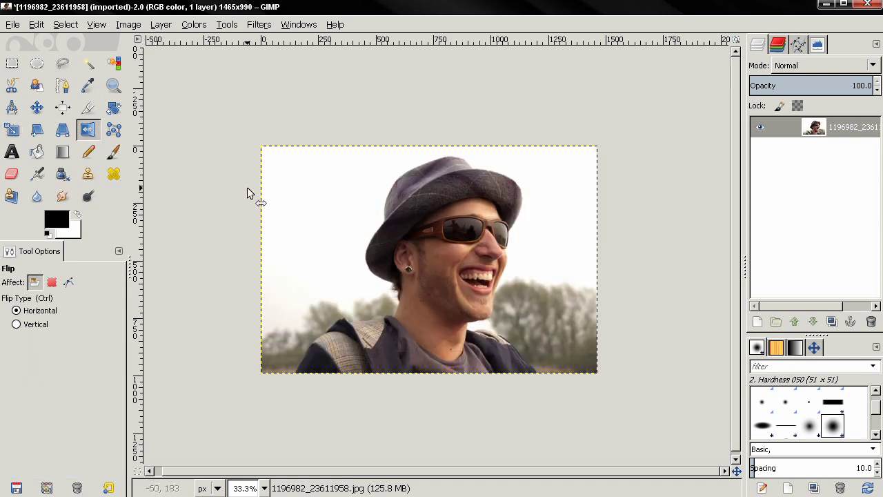
- Resize the canvas to a height of 1120 (990+130) with a 130 px Y offset
{"action": "left_click", "coordinate": [140, 26]}
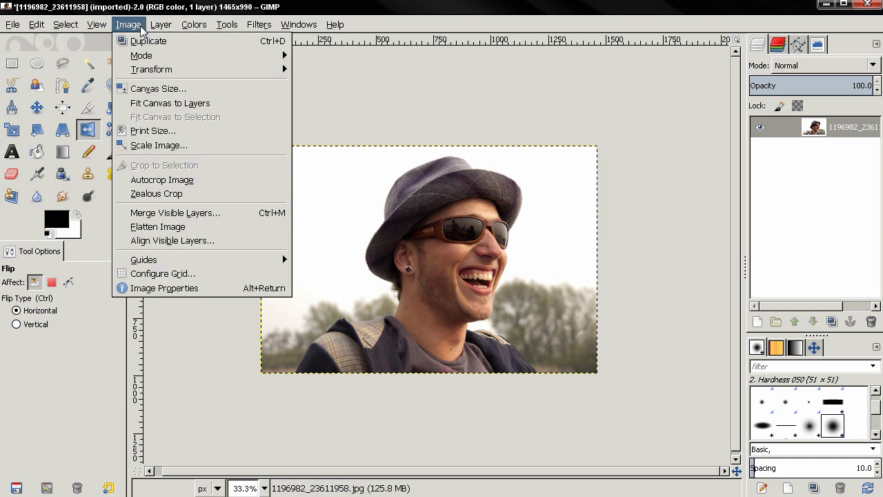
{"action": "left_click", "coordinate": [155, 88]}
{"action": "left_click_drag", "start_coordinate": [156, 107], "coordinate": [175, 102]}
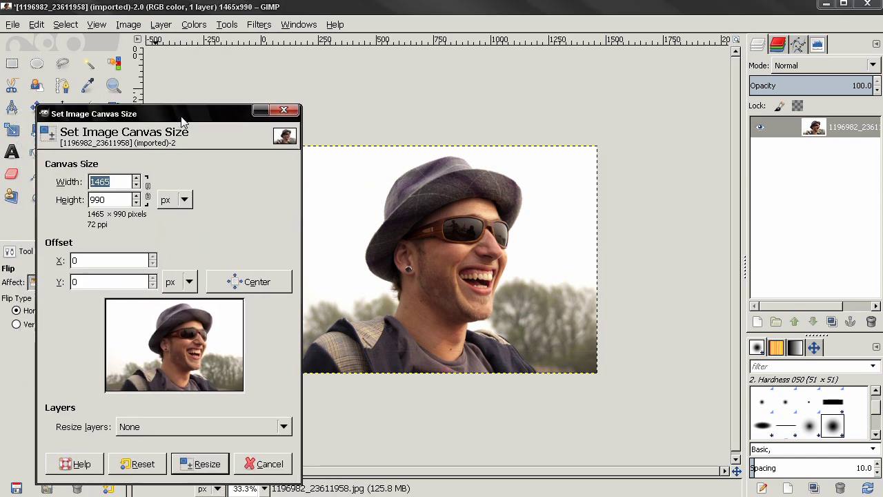
{"action": "left_click", "coordinate": [111, 200]}
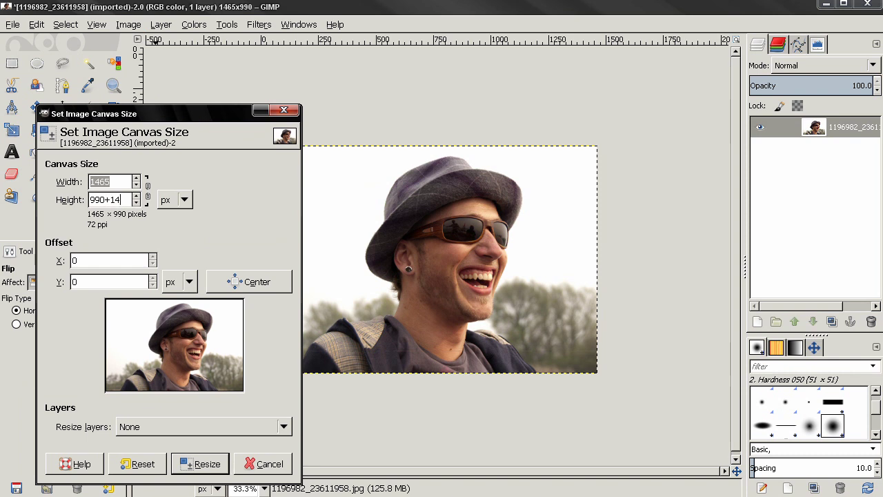
{"action": "key", "text": "Return"}
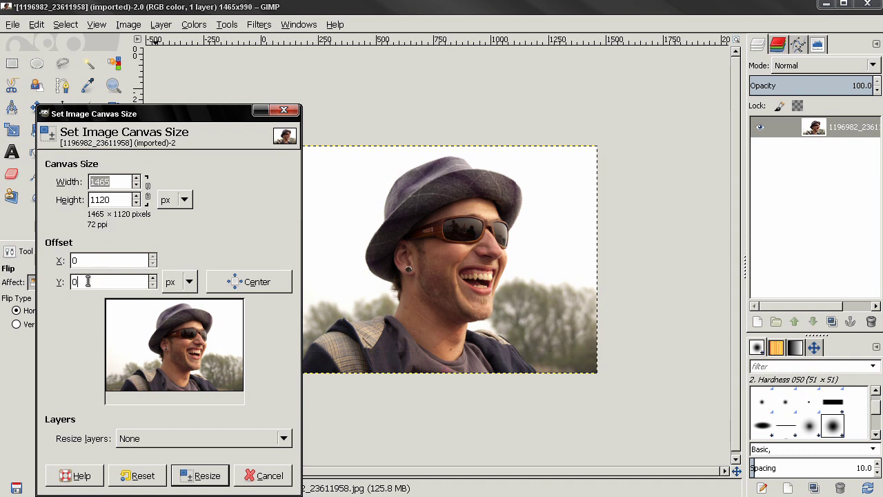
{"action": "left_click_drag", "start_coordinate": [88, 281], "coordinate": [55, 287]}
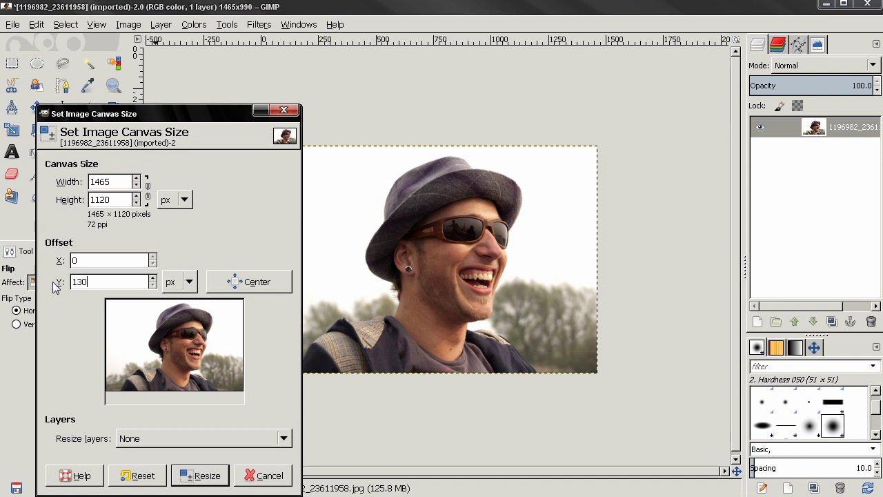
{"action": "key", "text": "Return"}
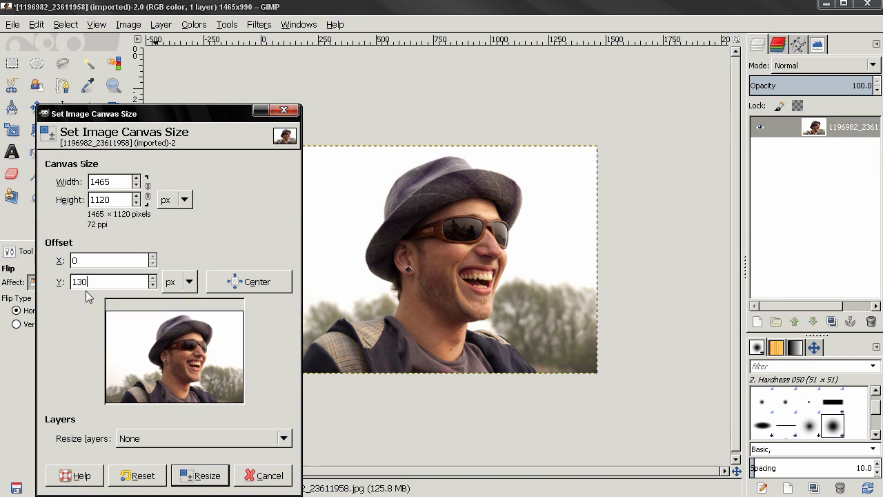
{"action": "left_click", "coordinate": [206, 476]}
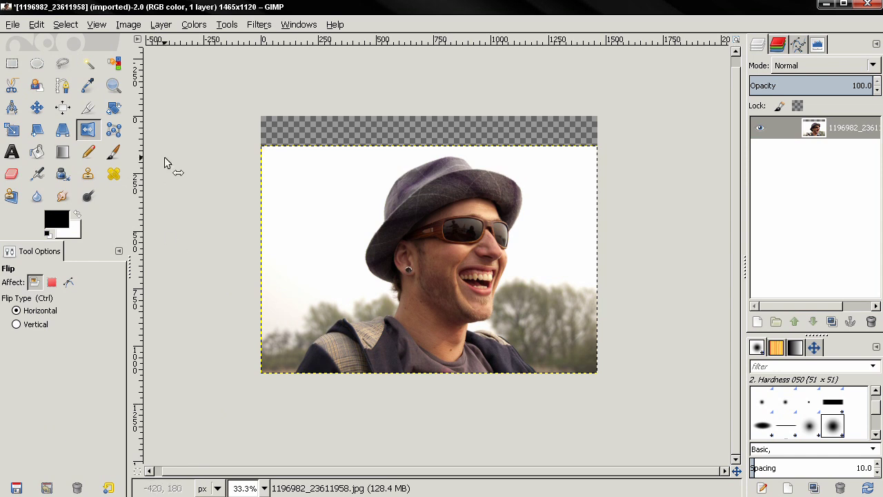
- Grow the layer to the 1465 × 1120 canvas and fill the 130 px top strip with white
{"action": "left_click", "coordinate": [162, 26]}
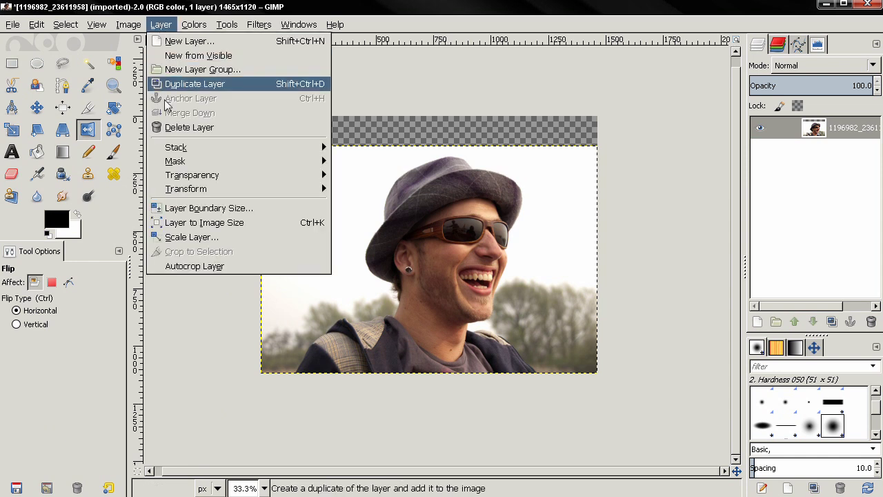
{"action": "left_click", "coordinate": [212, 222]}
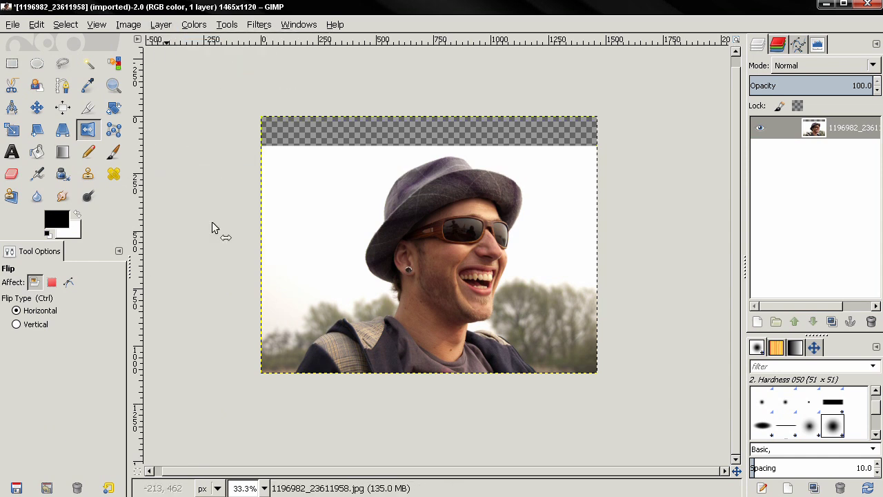
{"action": "left_click", "coordinate": [13, 64]}
{"action": "left_click_drag", "start_coordinate": [234, 98], "coordinate": [610, 156]}
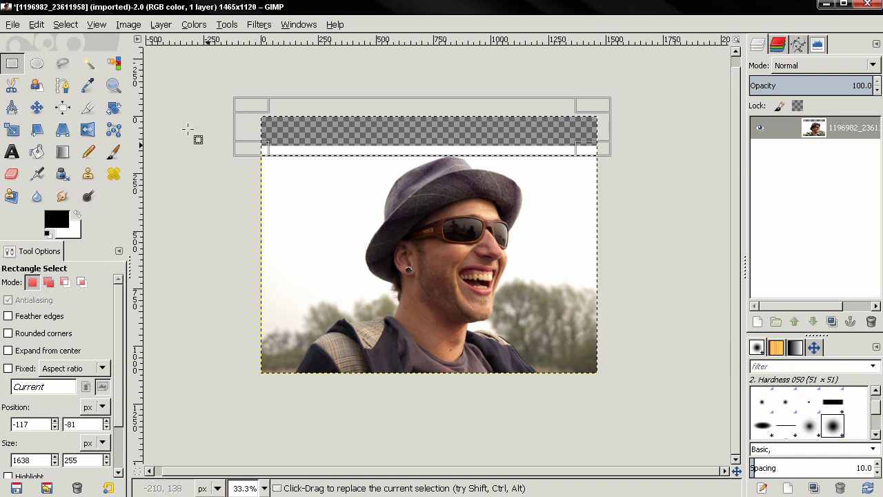
{"action": "left_click", "coordinate": [38, 25]}
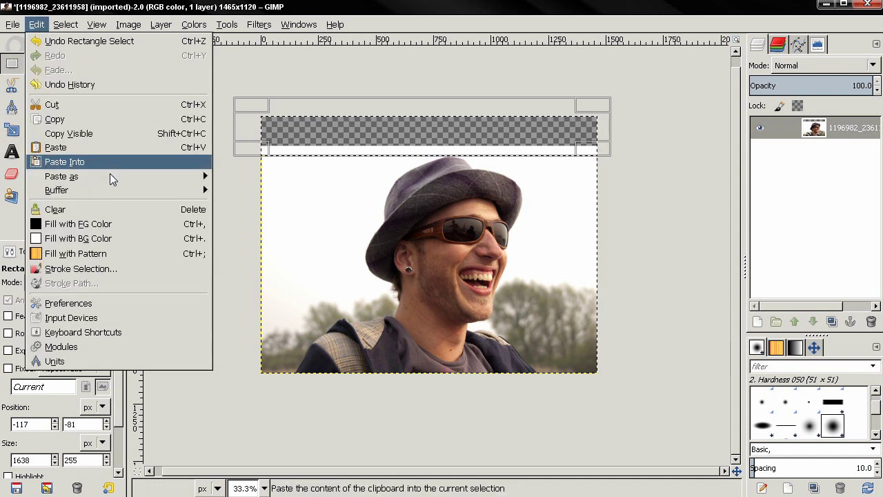
{"action": "left_click", "coordinate": [110, 238]}
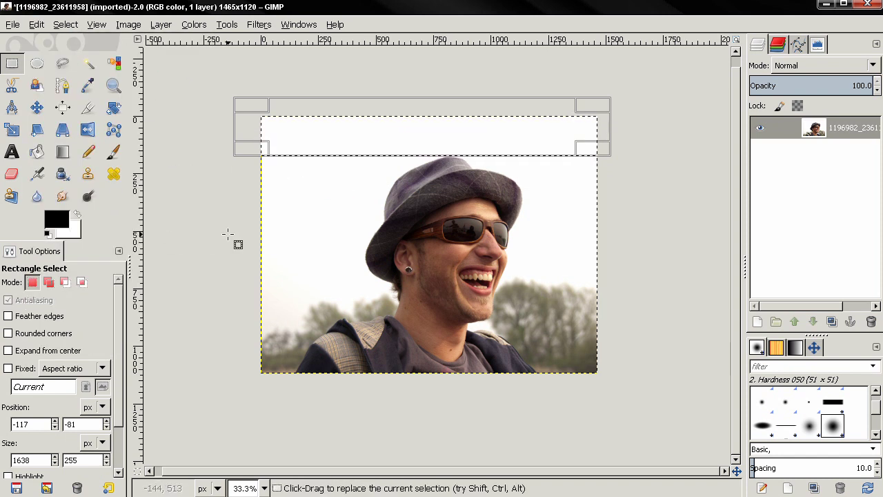
{"action": "key", "text": "ctrl+shift+a"}
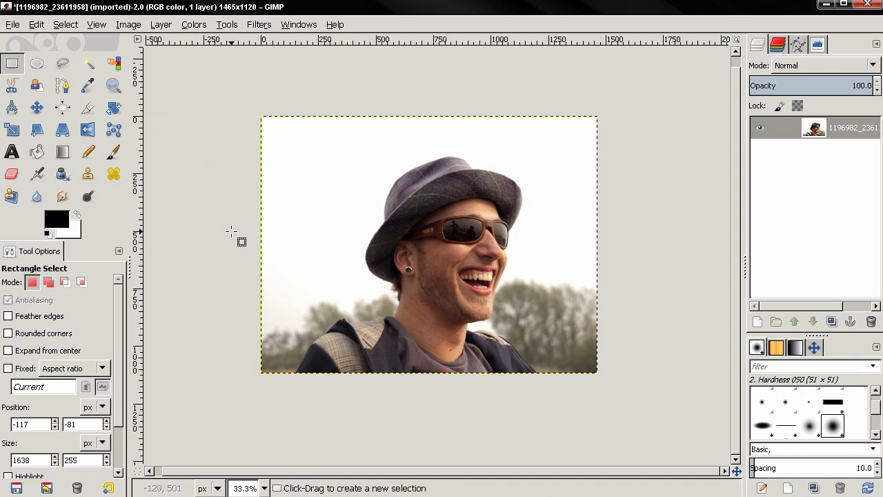
- Add vertical guides on either side of the face and horizontal guides at the hat top and shoulders
{"action": "scroll", "coordinate": [230, 235], "scroll_direction": "up", "scroll_amount": 1}
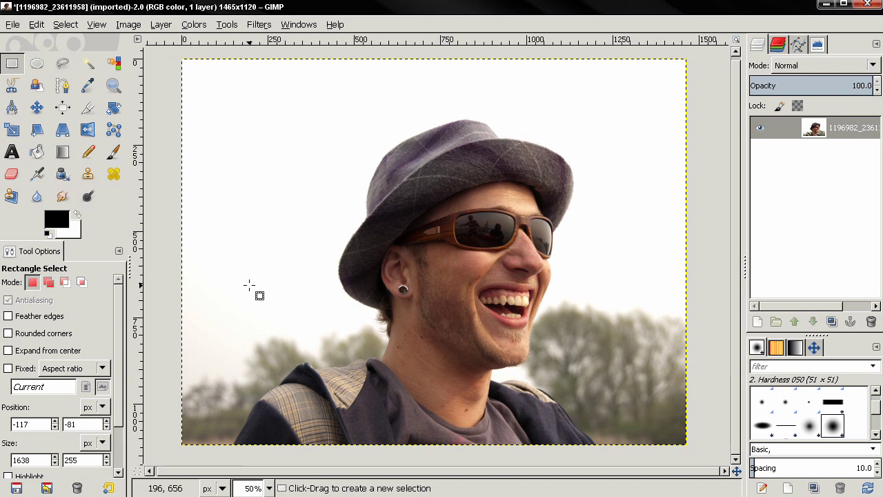
{"action": "left_click_drag", "start_coordinate": [140, 248], "coordinate": [257, 264]}
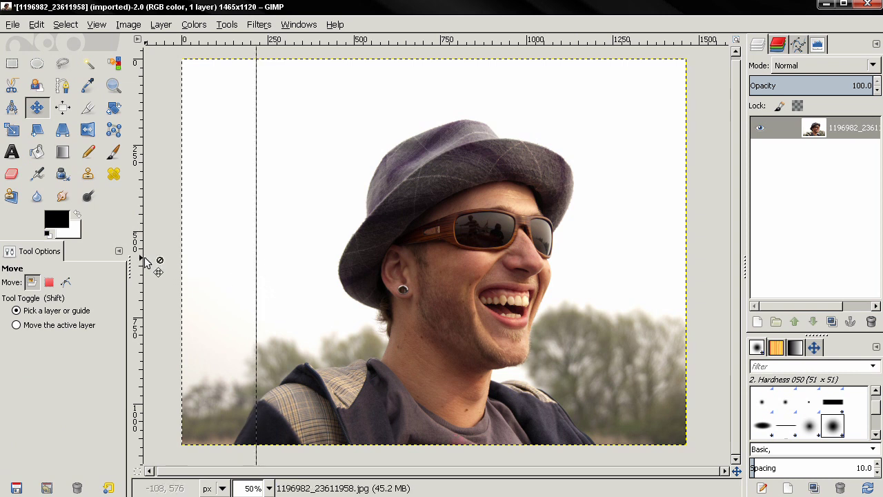
{"action": "left_click_drag", "start_coordinate": [145, 260], "coordinate": [515, 267]}
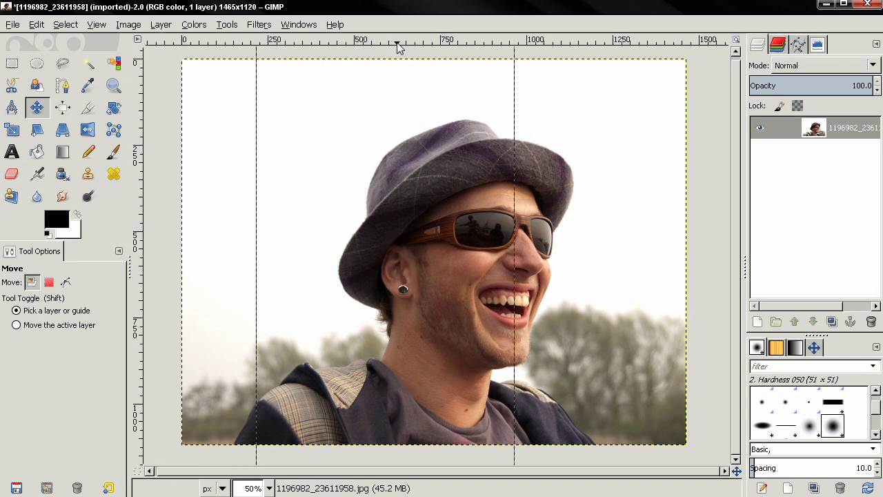
{"action": "left_click_drag", "start_coordinate": [395, 40], "coordinate": [397, 131]}
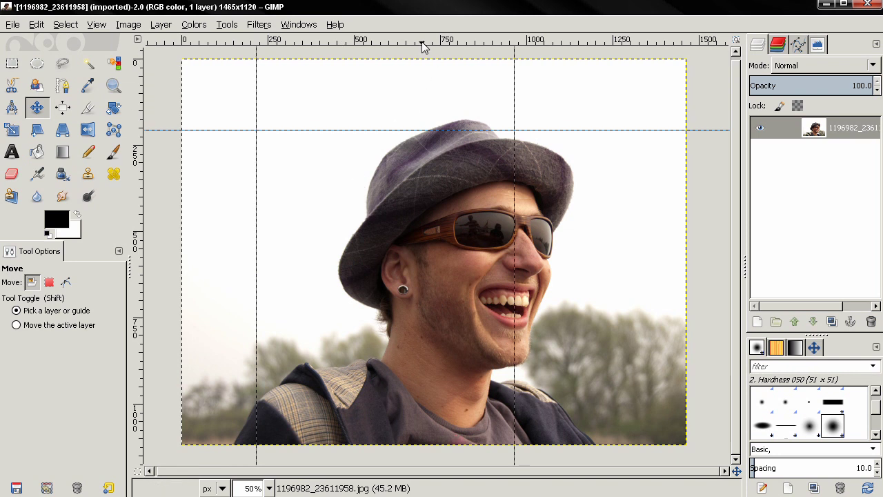
{"action": "left_click_drag", "start_coordinate": [423, 45], "coordinate": [423, 382]}
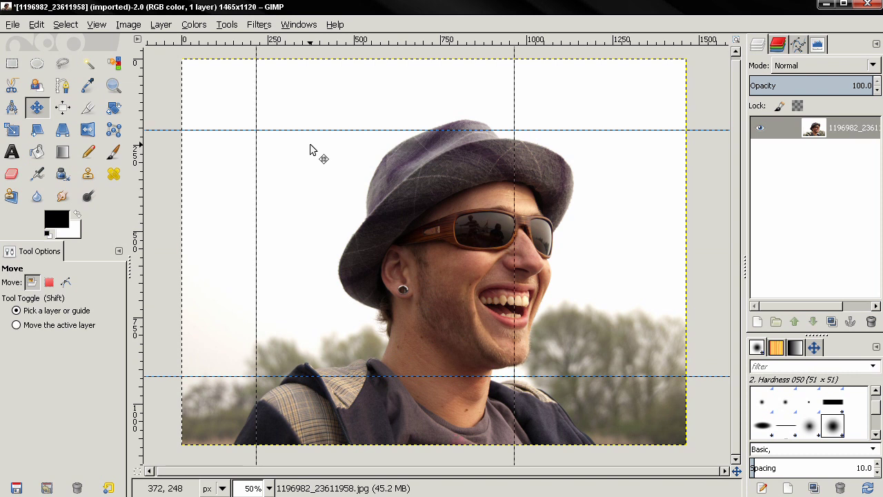
- Outline a slanted four-sided frame between the vertical guides with Free Select
{"action": "left_click", "coordinate": [62, 64]}
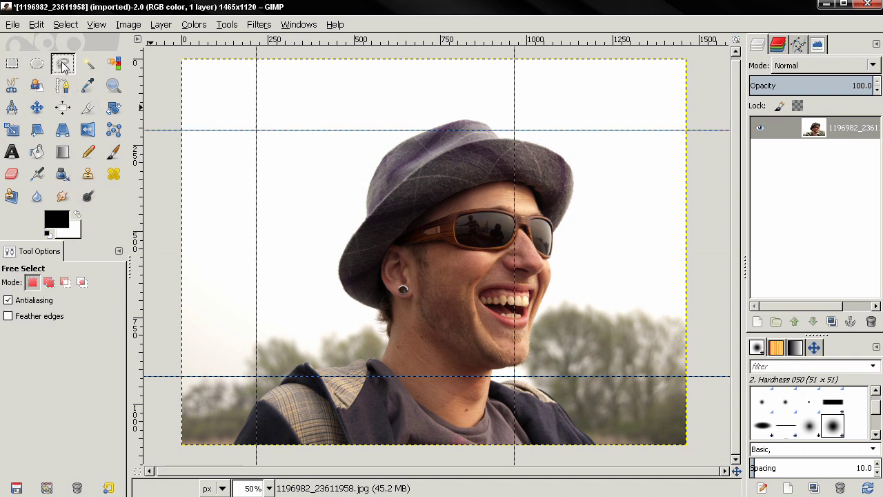
{"action": "left_click", "coordinate": [256, 61]}
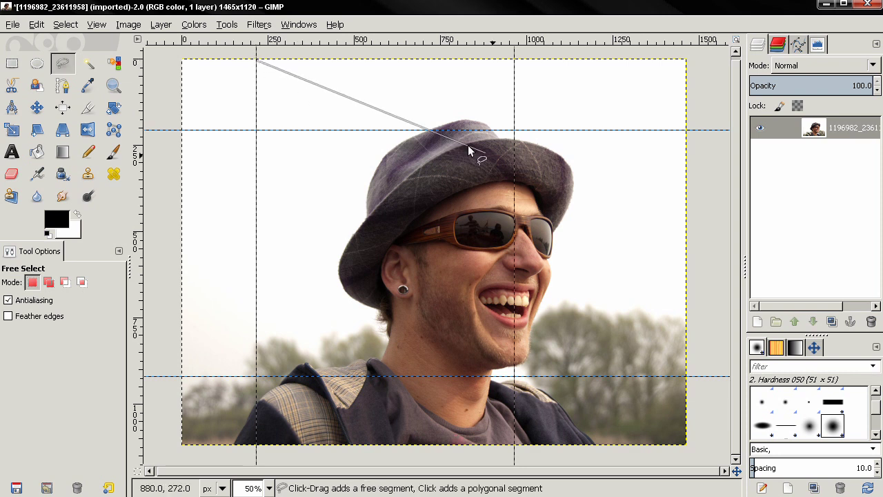
{"action": "left_click", "coordinate": [515, 130]}
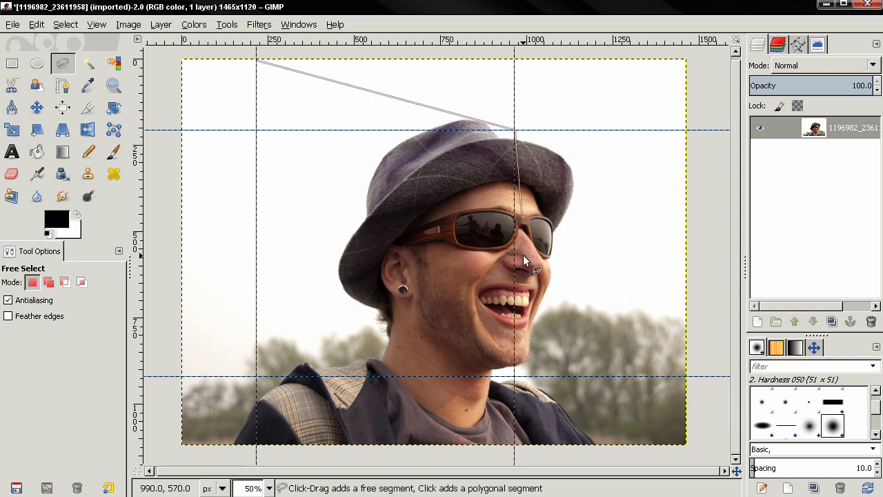
{"action": "left_click", "coordinate": [516, 377]}
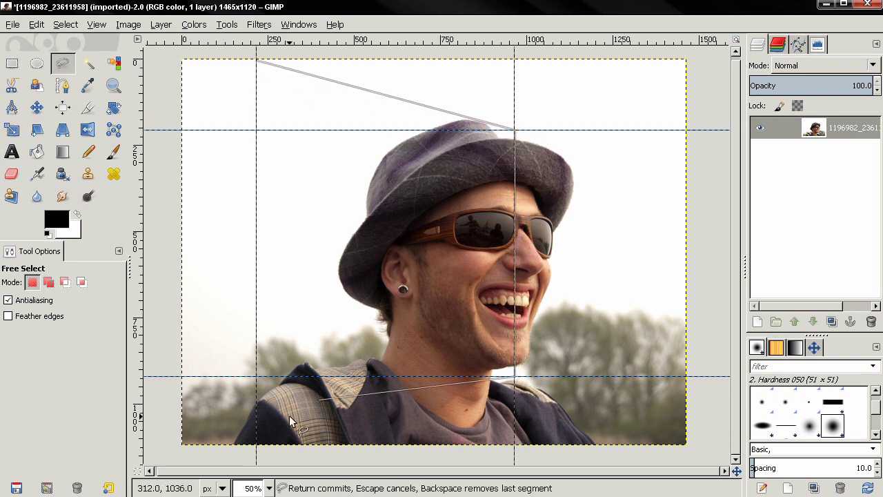
{"action": "left_click", "coordinate": [256, 445]}
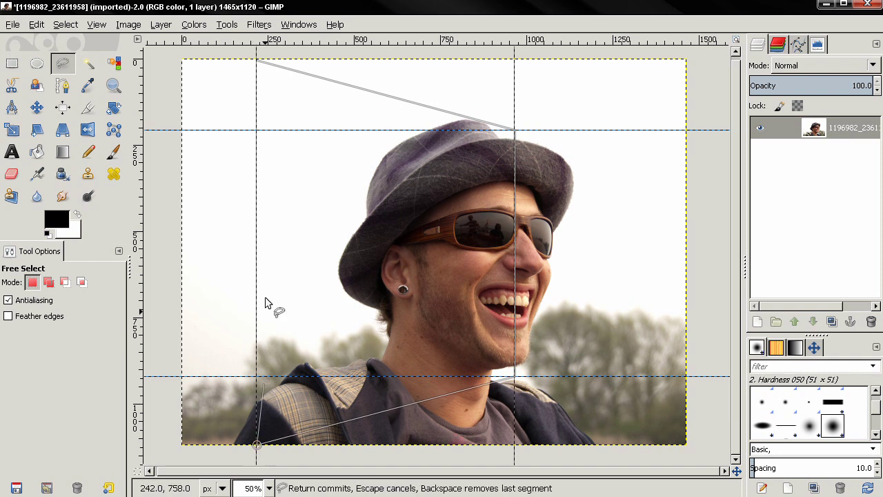
{"action": "left_click", "coordinate": [256, 60]}
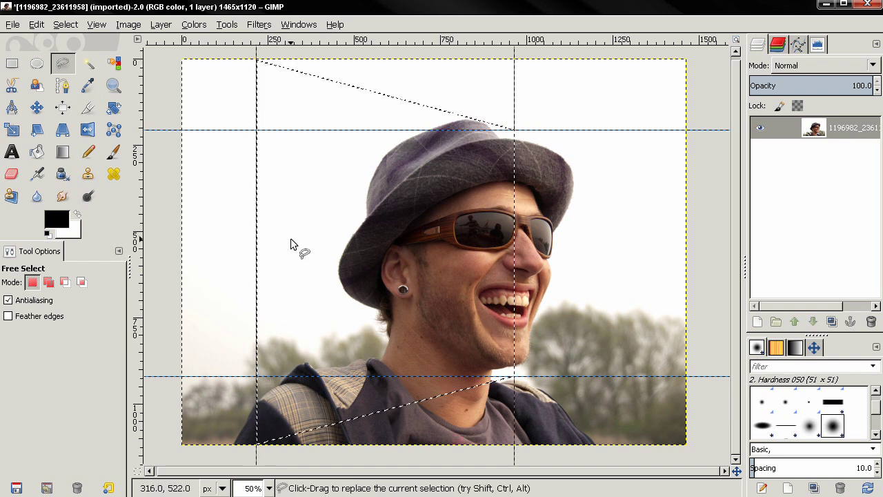
- Invert the selection, delete everything outside the frame, and deselect
{"action": "key", "text": "ctrl"}
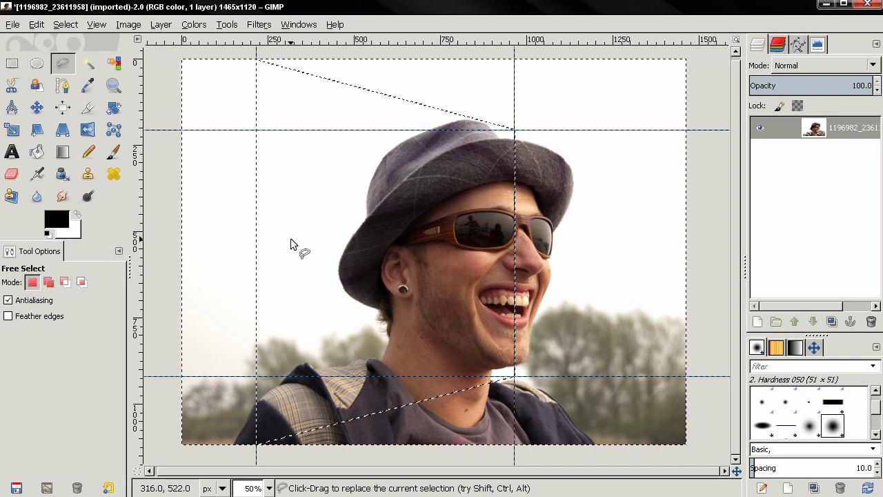
{"action": "key", "text": "ctrl+i"}
{"action": "key", "text": "Delete"}
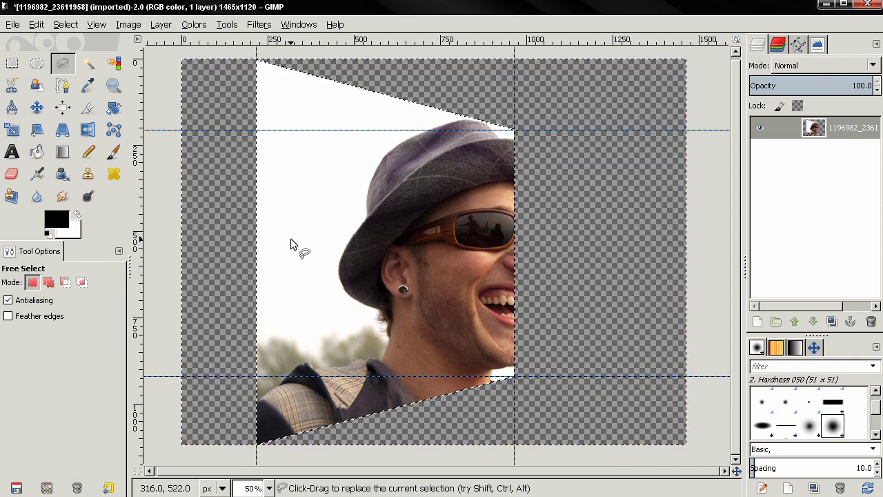
{"action": "key", "text": "ctrl+shift+a"}
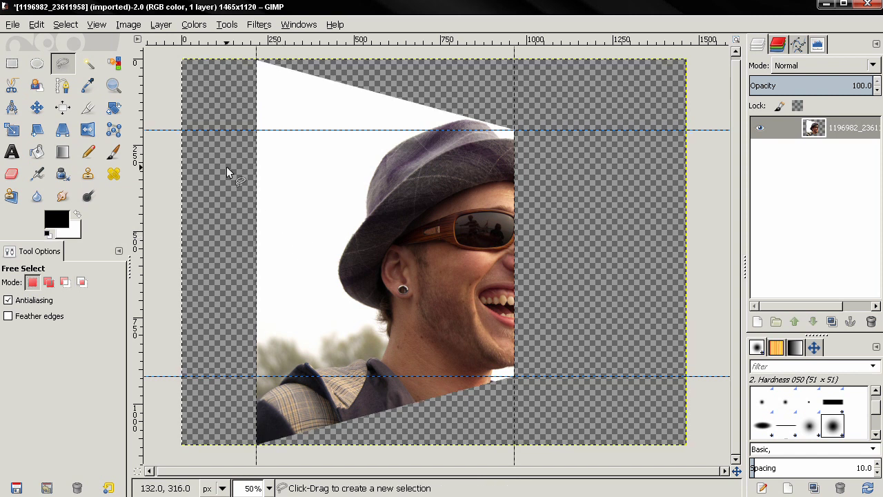
- Remove all guides from the image
{"action": "left_click", "coordinate": [128, 24]}
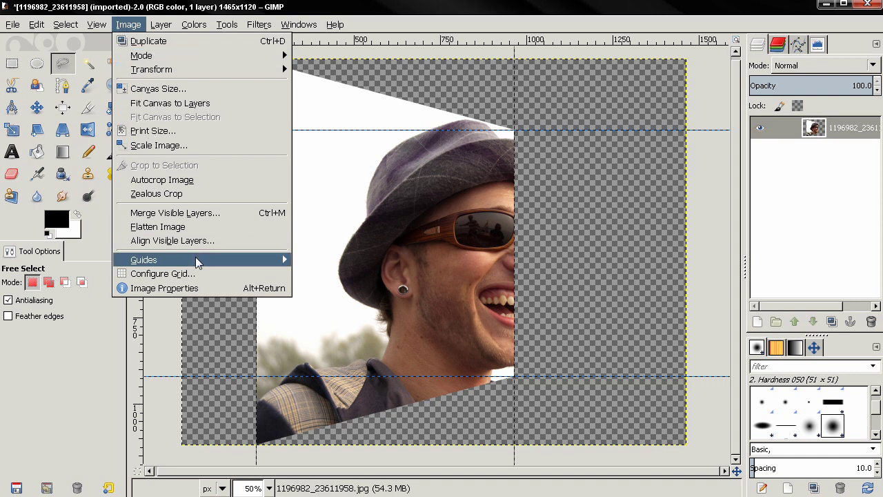
{"action": "mouse_move", "coordinate": [198, 260]}
{"action": "left_click", "coordinate": [321, 306]}
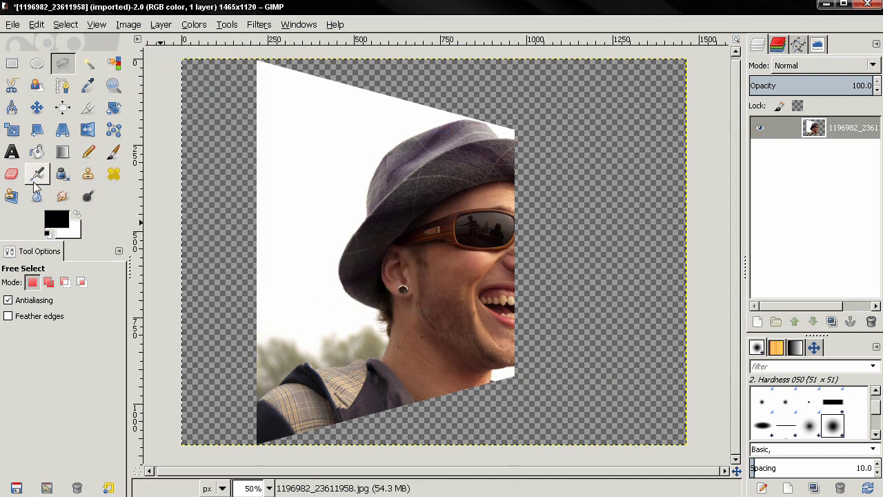
- Pick the Eraser and set its brush size to 60 px
{"action": "left_click", "coordinate": [11, 174]}
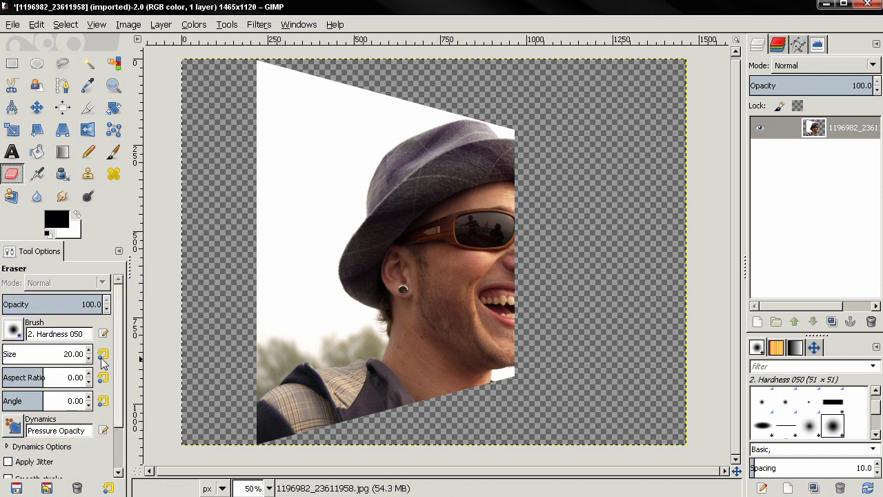
{"action": "type", "text": "6"}
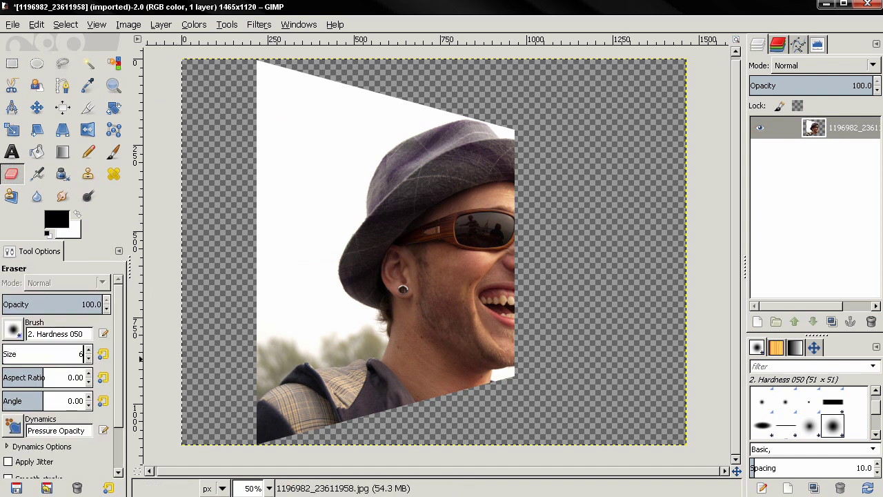
{"action": "type", "text": "0"}
{"action": "key", "text": "Return"}
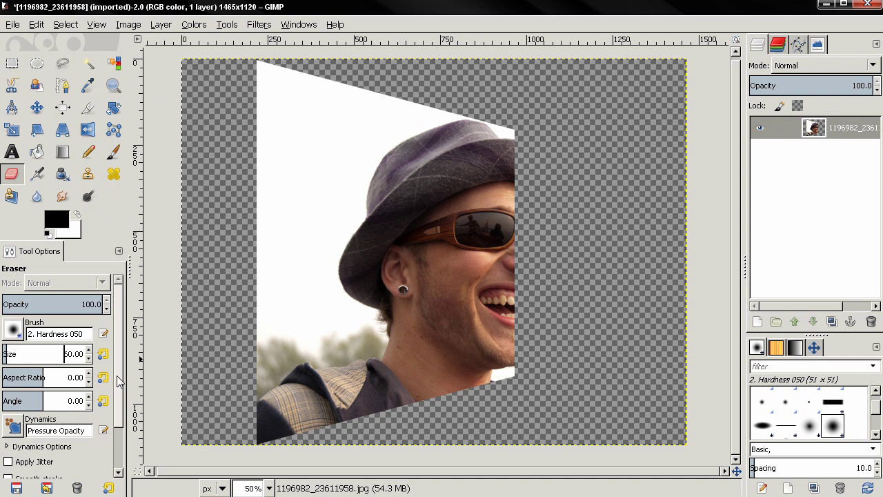
{"action": "scroll", "coordinate": [118, 381], "scroll_direction": "down", "scroll_amount": 3}
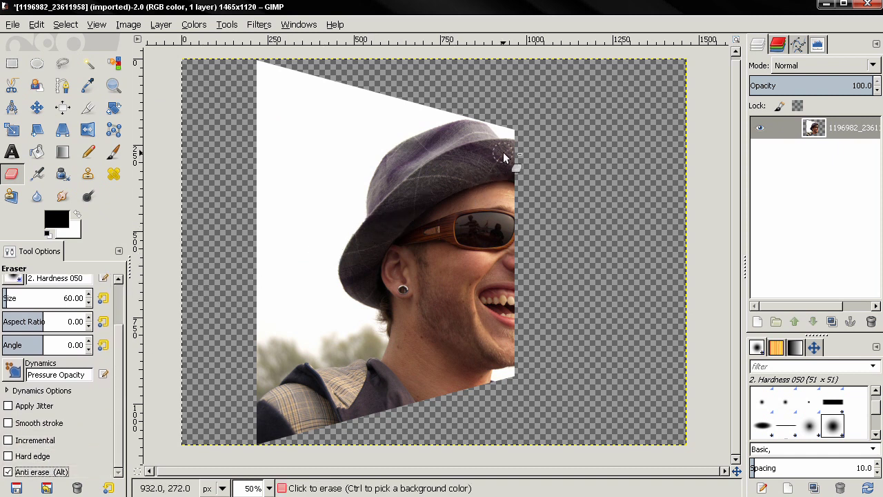
- Anti-erase the hat brim, right lens, and face so they extend past the frame's right edge
{"action": "mouse_move", "coordinate": [504, 155]}
{"action": "left_mouse_down"}
{"action": "mouse_move", "coordinate": [516, 144]}
{"action": "mouse_move", "coordinate": [551, 155]}
{"action": "left_mouse_up"}
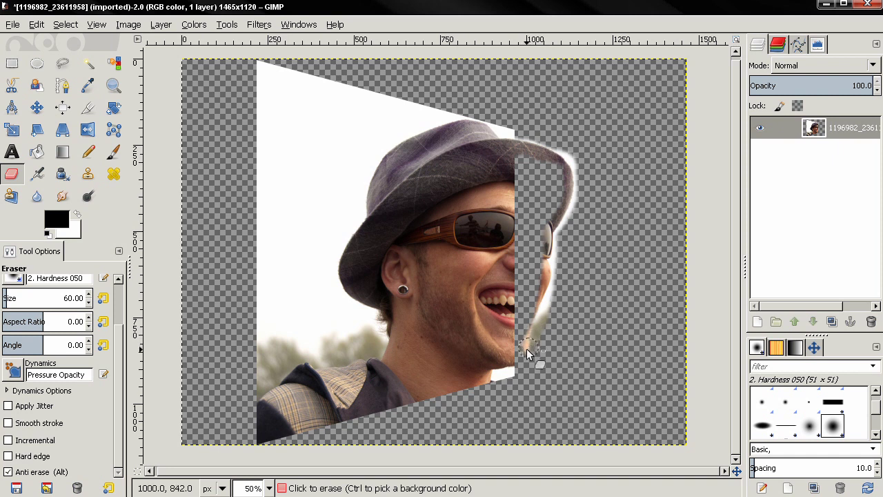
{"action": "mouse_move", "coordinate": [514, 304]}
{"action": "left_mouse_down"}
{"action": "mouse_move", "coordinate": [524, 337]}
{"action": "mouse_move", "coordinate": [540, 273]}
{"action": "mouse_move", "coordinate": [528, 294]}
{"action": "mouse_move", "coordinate": [518, 236]}
{"action": "mouse_move", "coordinate": [530, 268]}
{"action": "mouse_move", "coordinate": [567, 187]}
{"action": "mouse_move", "coordinate": [506, 163]}
{"action": "mouse_move", "coordinate": [558, 182]}
{"action": "mouse_move", "coordinate": [509, 175]}
{"action": "left_mouse_up"}
{"action": "left_click_drag", "start_coordinate": [554, 211], "coordinate": [554, 241]}
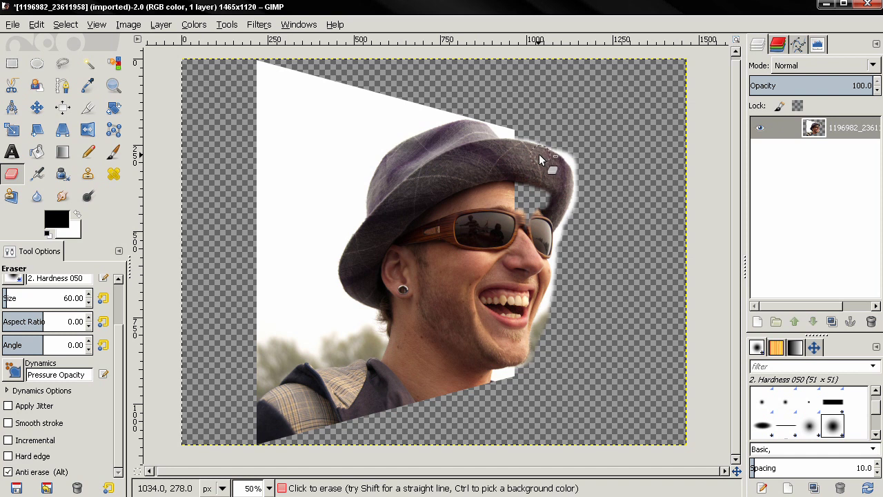
{"action": "mouse_move", "coordinate": [542, 198]}
{"action": "left_mouse_down"}
{"action": "mouse_move", "coordinate": [511, 234]}
{"action": "mouse_move", "coordinate": [526, 193]}
{"action": "mouse_move", "coordinate": [536, 220]}
{"action": "mouse_move", "coordinate": [519, 250]}
{"action": "mouse_move", "coordinate": [554, 192]}
{"action": "left_mouse_up"}
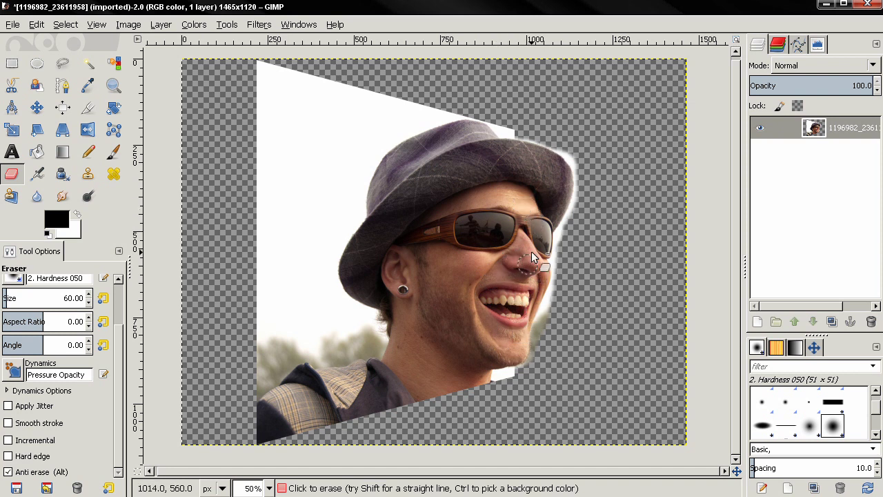
{"action": "left_click", "coordinate": [550, 182]}
- Turn off Anti erase and set the eraser size to 20 px
{"action": "left_click", "coordinate": [7, 471]}
{"action": "scroll", "coordinate": [569, 274], "scroll_direction": "up", "scroll_amount": 3}
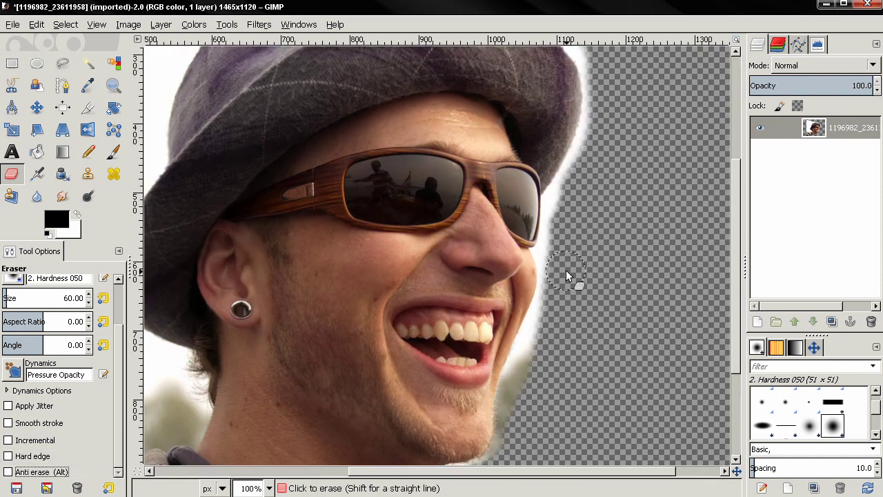
{"action": "scroll", "coordinate": [514, 295], "scroll_direction": "down", "scroll_amount": 2}
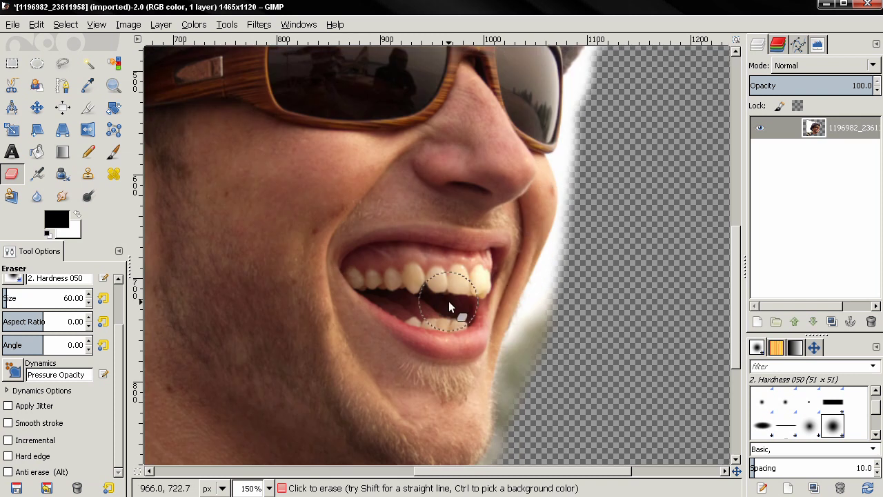
{"action": "left_click", "coordinate": [75, 300]}
{"action": "type", "text": "20"}
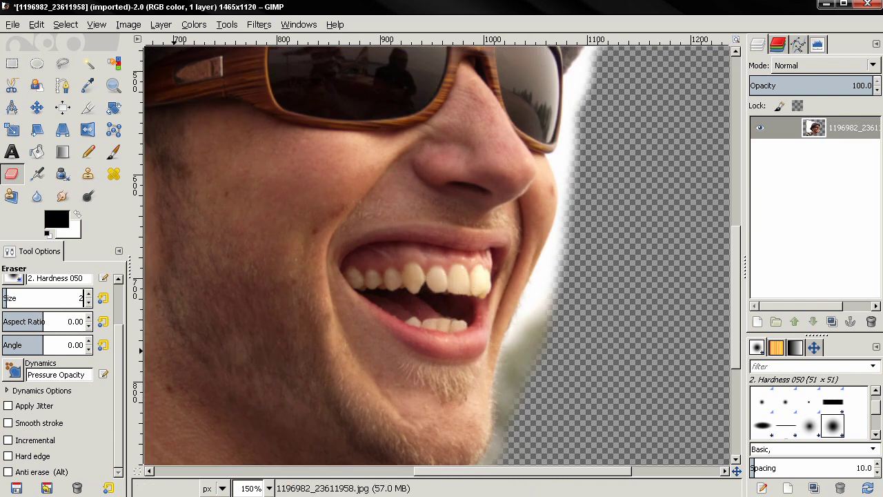
{"action": "key", "text": "Return"}
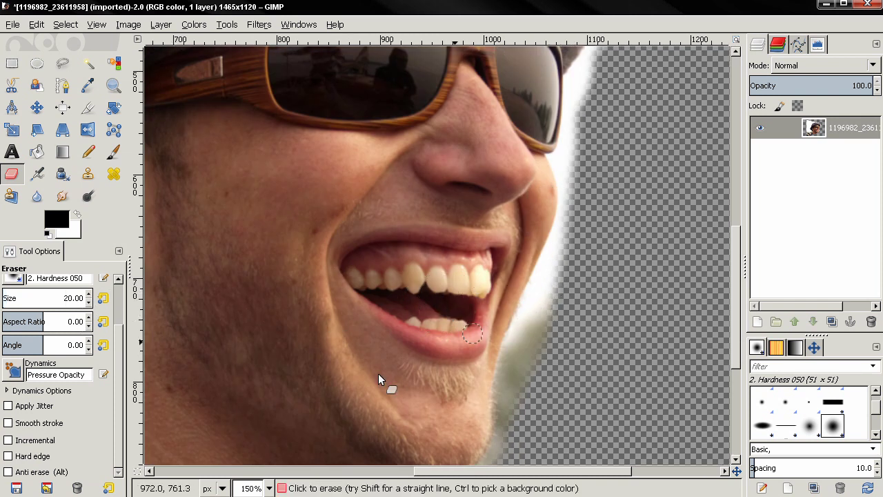
- Erase the white fringe along the restored cheek and chin edge
{"action": "mouse_move", "coordinate": [537, 351]}
{"action": "left_mouse_down"}
{"action": "mouse_move", "coordinate": [560, 268]}
{"action": "mouse_move", "coordinate": [539, 287]}
{"action": "mouse_move", "coordinate": [554, 257]}
{"action": "mouse_move", "coordinate": [532, 292]}
{"action": "mouse_move", "coordinate": [565, 224]}
{"action": "mouse_move", "coordinate": [565, 232]}
{"action": "left_mouse_up"}
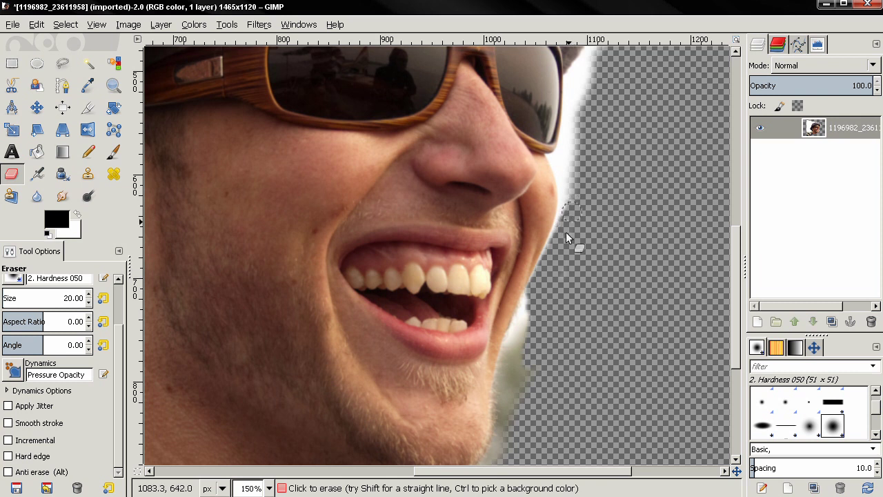
{"action": "mouse_move", "coordinate": [550, 263]}
{"action": "left_mouse_down"}
{"action": "mouse_move", "coordinate": [538, 279]}
{"action": "mouse_move", "coordinate": [565, 217]}
{"action": "mouse_move", "coordinate": [549, 254]}
{"action": "mouse_move", "coordinate": [555, 238]}
{"action": "left_mouse_up"}
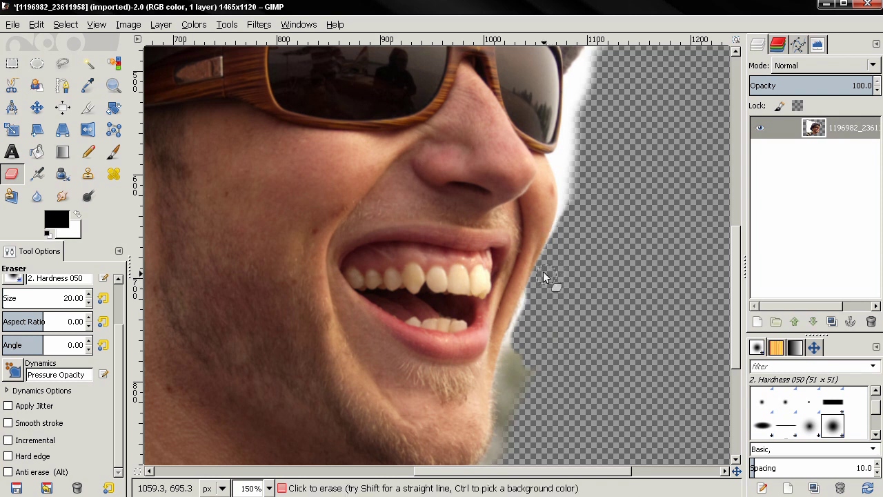
{"action": "left_click", "coordinate": [8, 471]}
{"action": "left_click", "coordinate": [8, 472]}
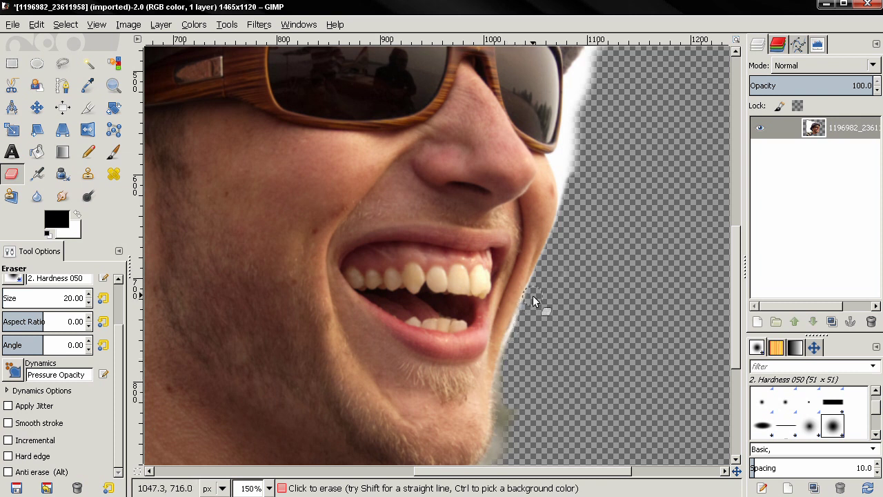
- Erase the dark specks on the cheek edge, set the eraser to 10 px, and zoom out to the whole image
{"action": "left_click_drag", "start_coordinate": [532, 295], "coordinate": [512, 307]}
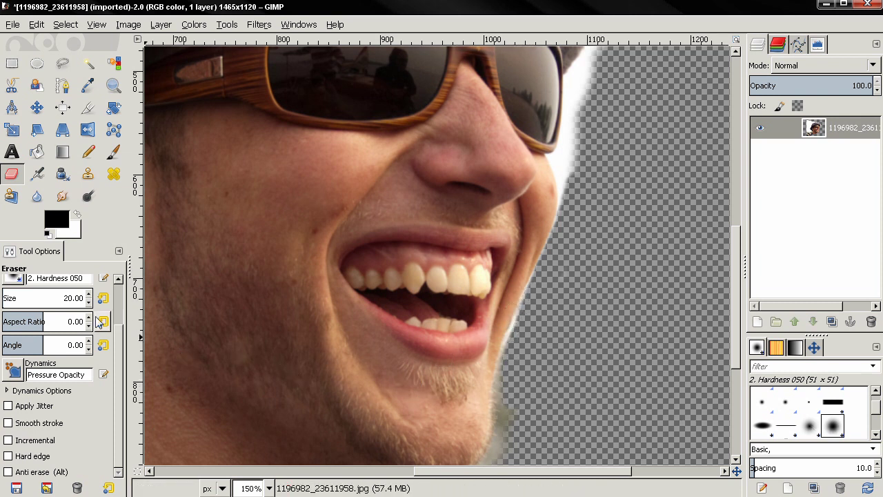
{"action": "left_click", "coordinate": [70, 298]}
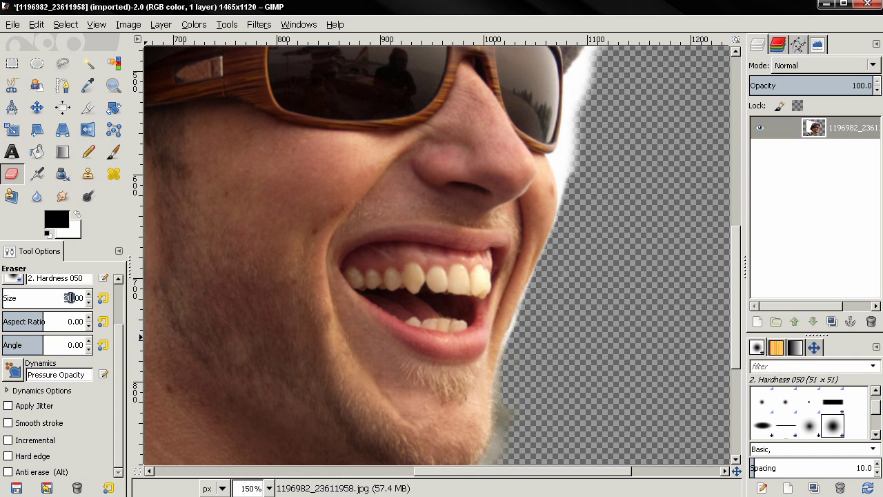
{"action": "double_click", "coordinate": [70, 297]}
{"action": "type", "text": "10"}
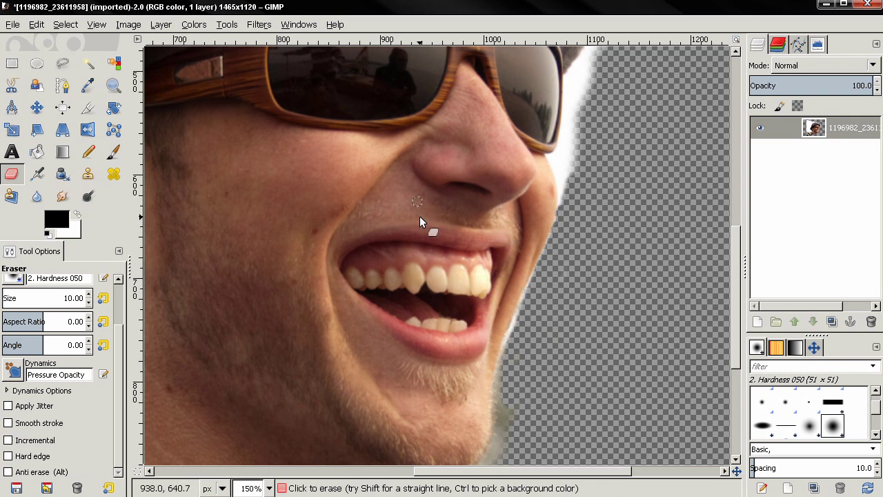
{"action": "key", "text": "minus"}
{"action": "key", "text": "minus"}
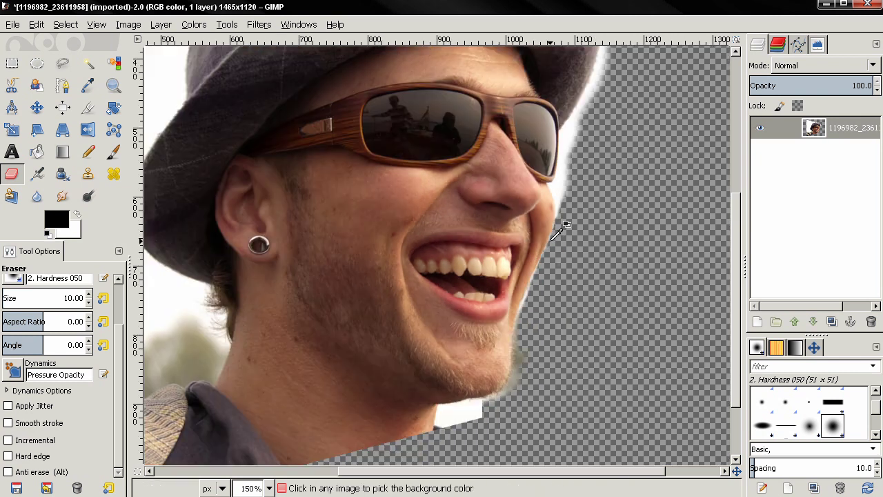
{"action": "key", "text": "minus"}
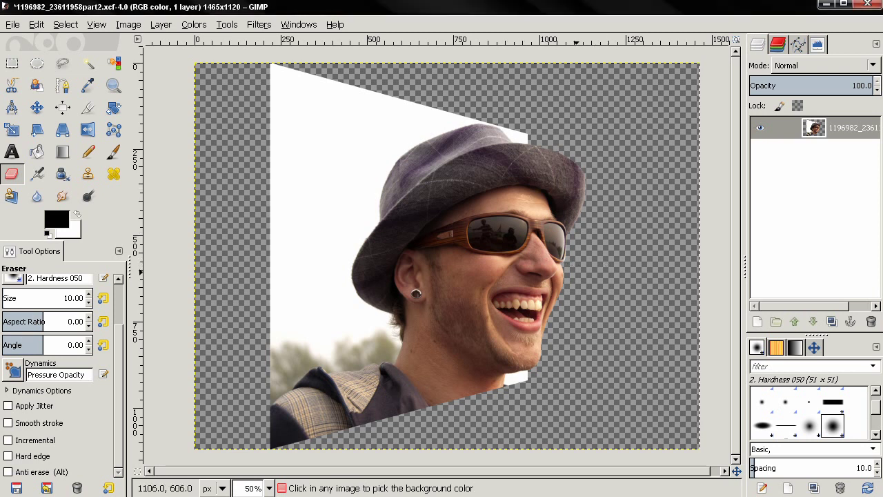
{"action": "key", "text": "1"}
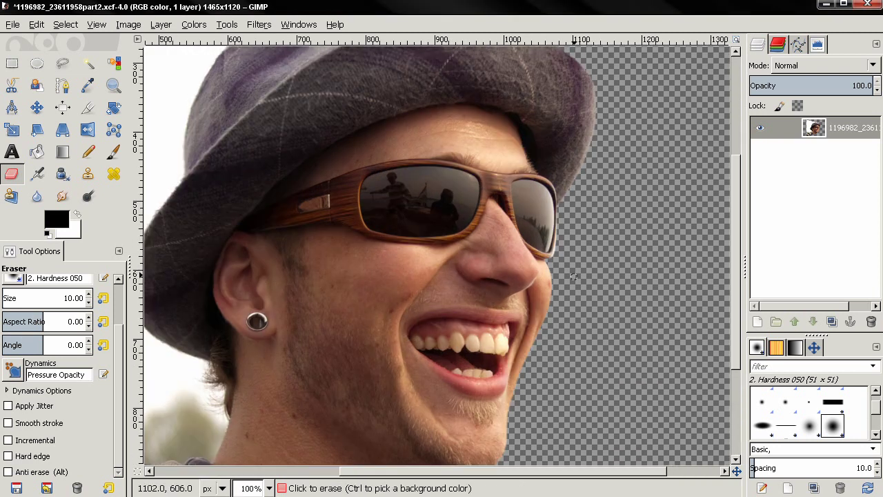
{"action": "scroll", "coordinate": [572, 273], "scroll_direction": "down", "scroll_amount": 3}
{"action": "key", "text": "minus"}
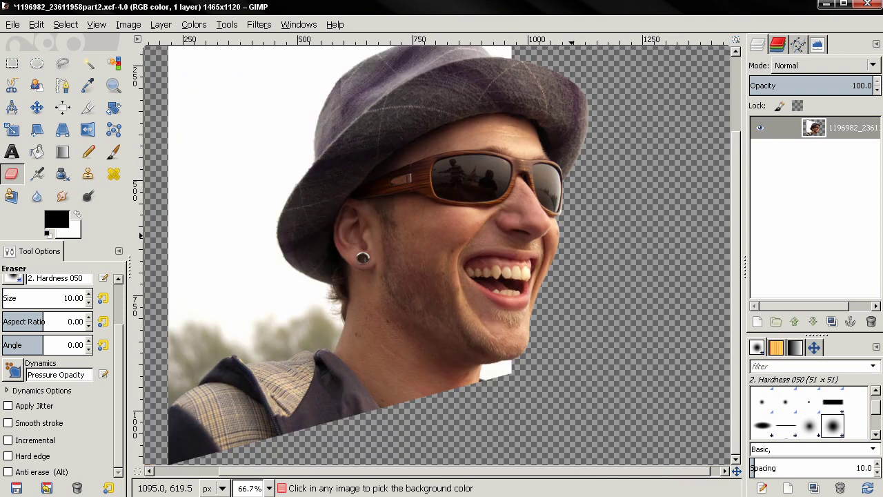
{"action": "scroll", "coordinate": [576, 283], "scroll_direction": "up", "scroll_amount": 2}
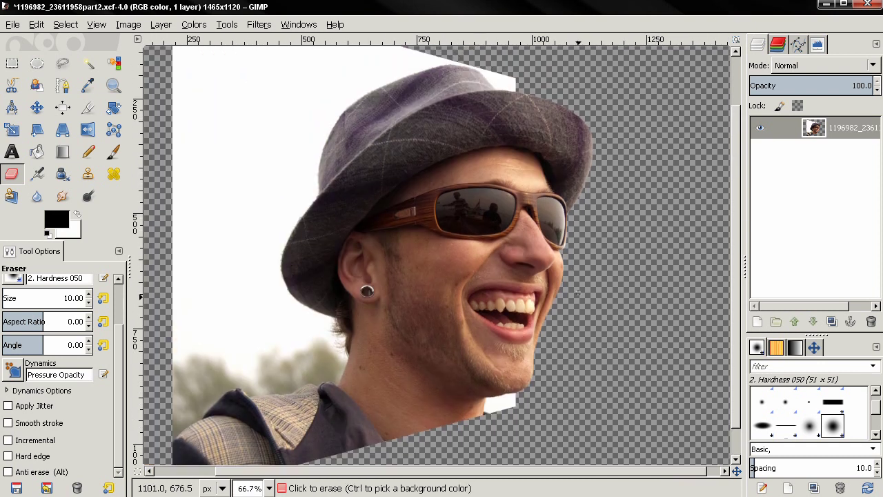